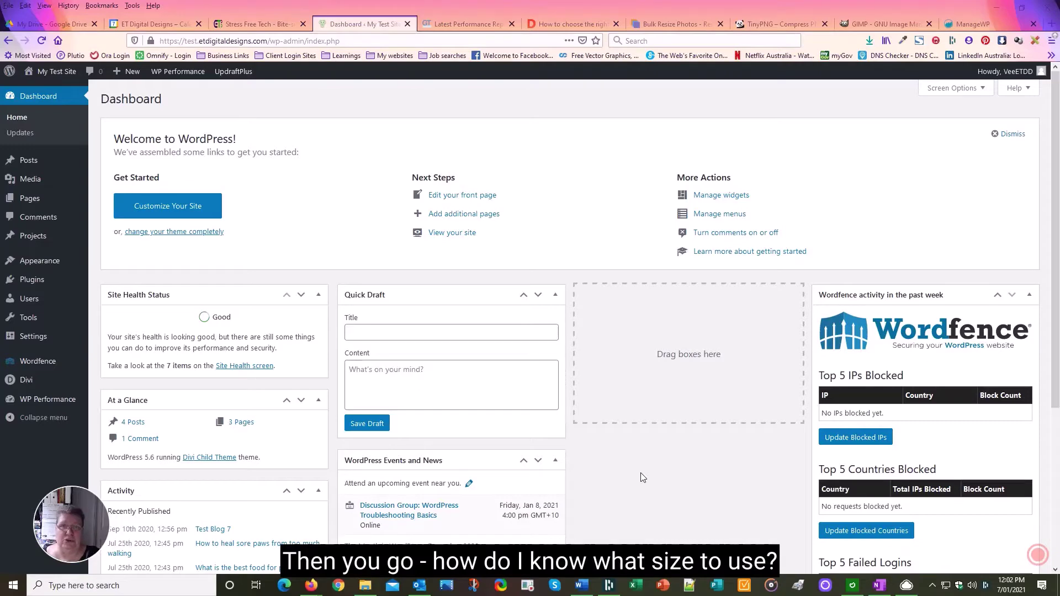
Examine the Divi Theme Examples guide for recommended image widths per column layout and the 16 x 9 and 4 x 3 sizes
click(569, 24)
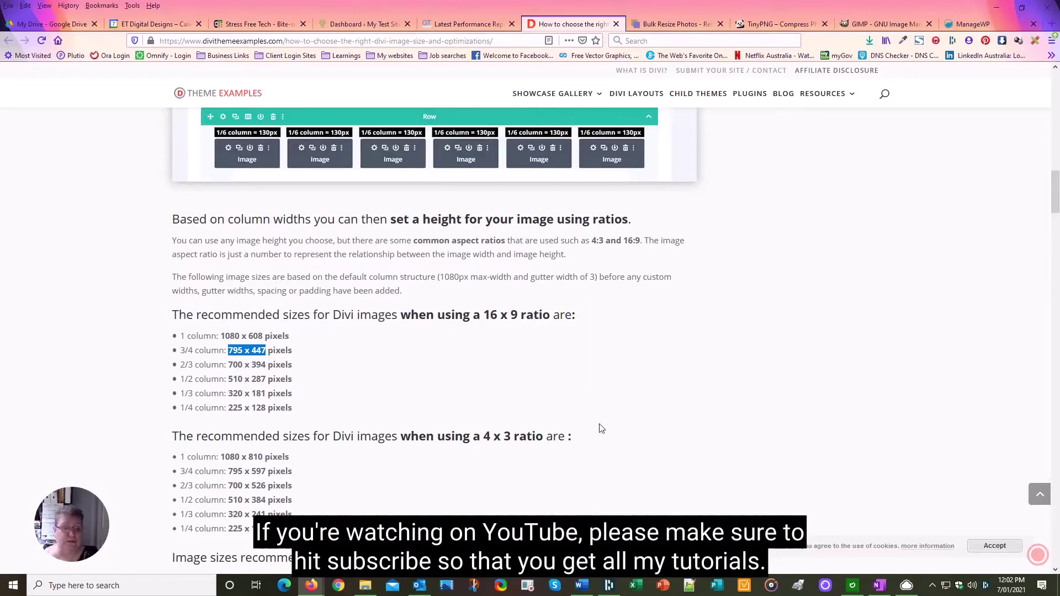
scroll(526, 350, up, 10)
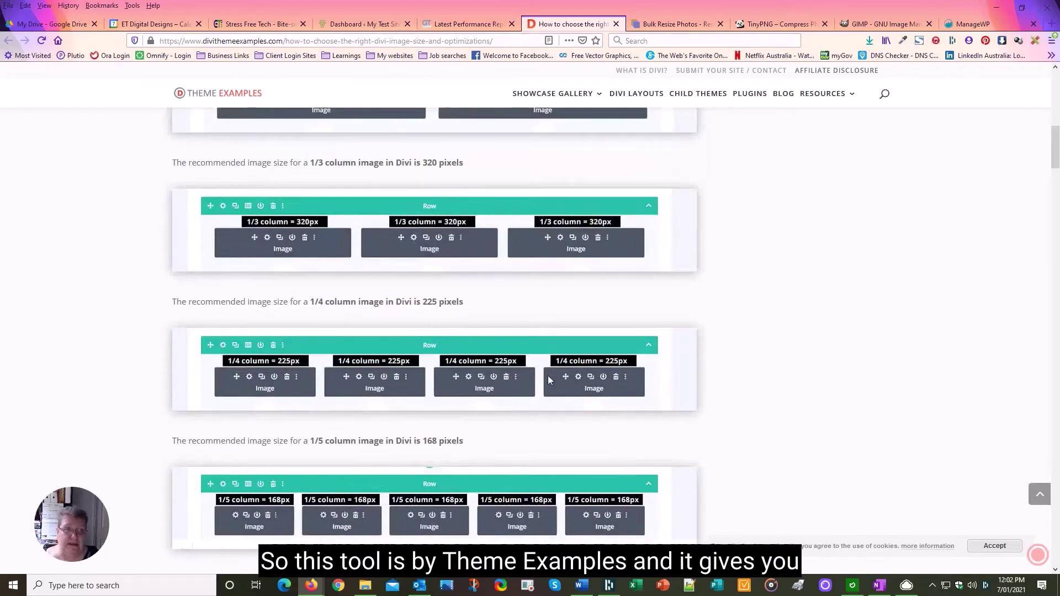
scroll(535, 383, up, 5)
scroll(535, 384, up, 4)
scroll(535, 383, down, 6)
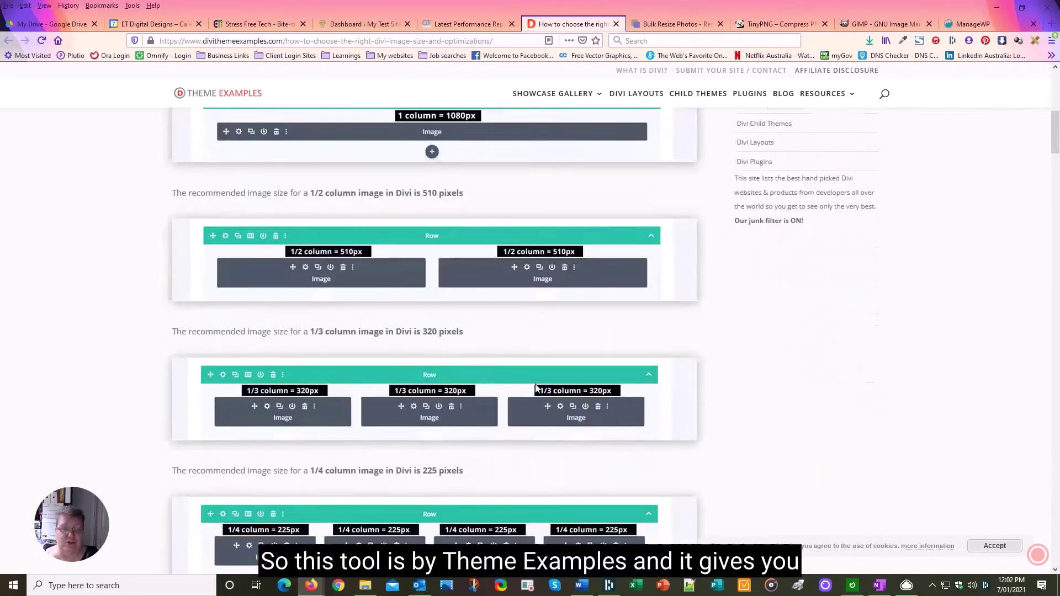
scroll(535, 346, down, 7)
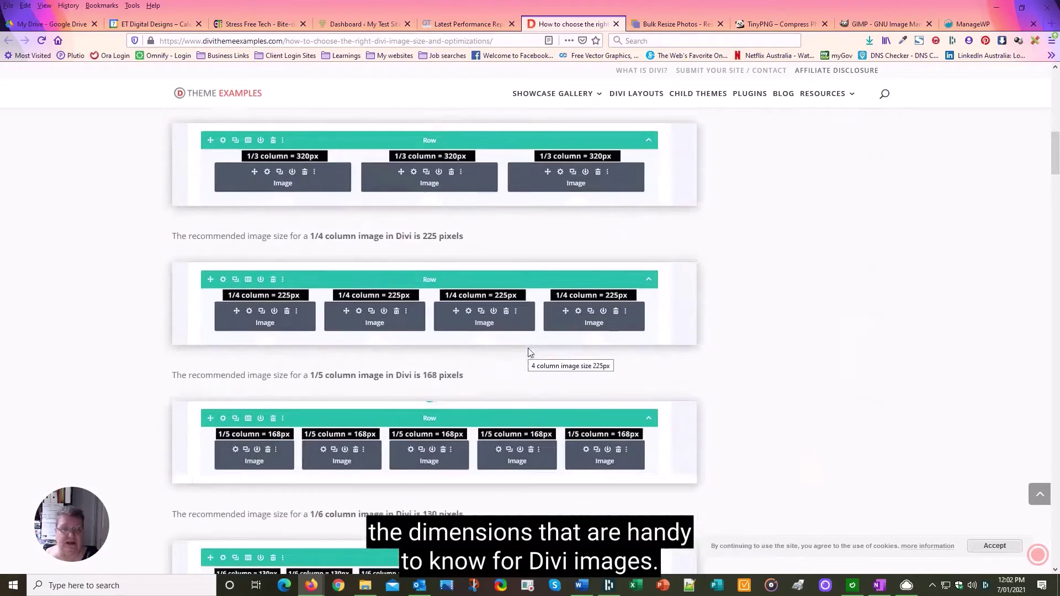
scroll(530, 353, down, 6)
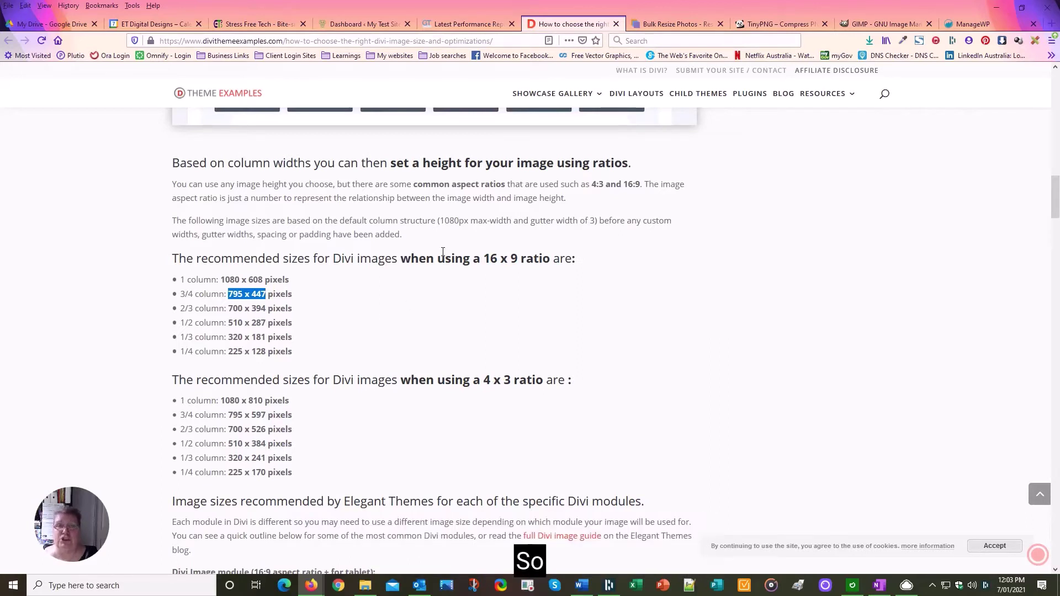
Switch to Bulk Resize Photos, load the map image from the computer and choose resizing by image dimensions
click(671, 25)
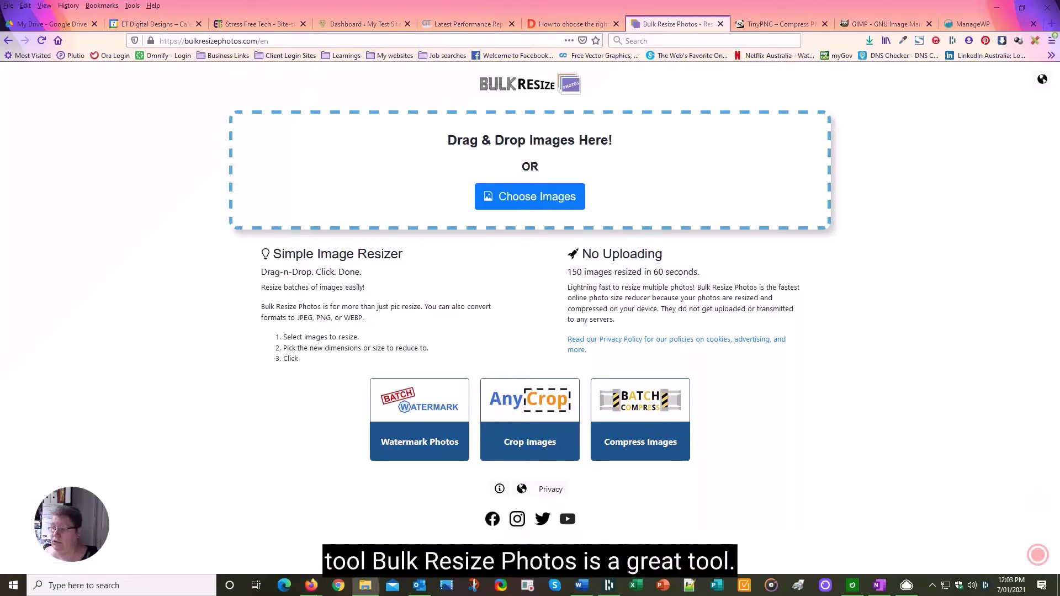
drag(1059, 259, 553, 206)
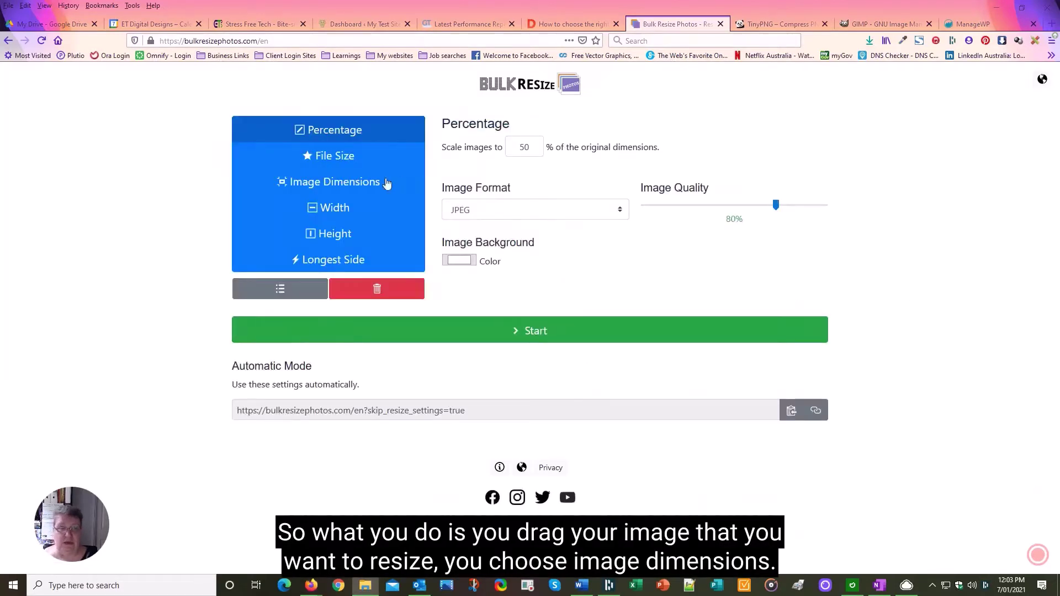
click(352, 180)
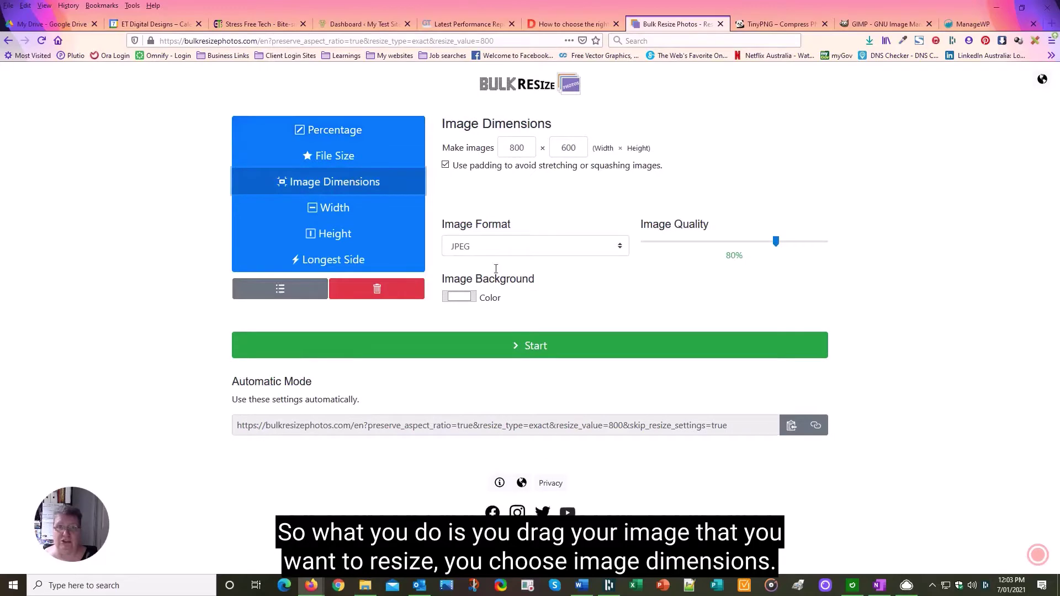
Check the 3/4 column size in the Divi guide and set the resize dimensions to 795 x 447
click(566, 25)
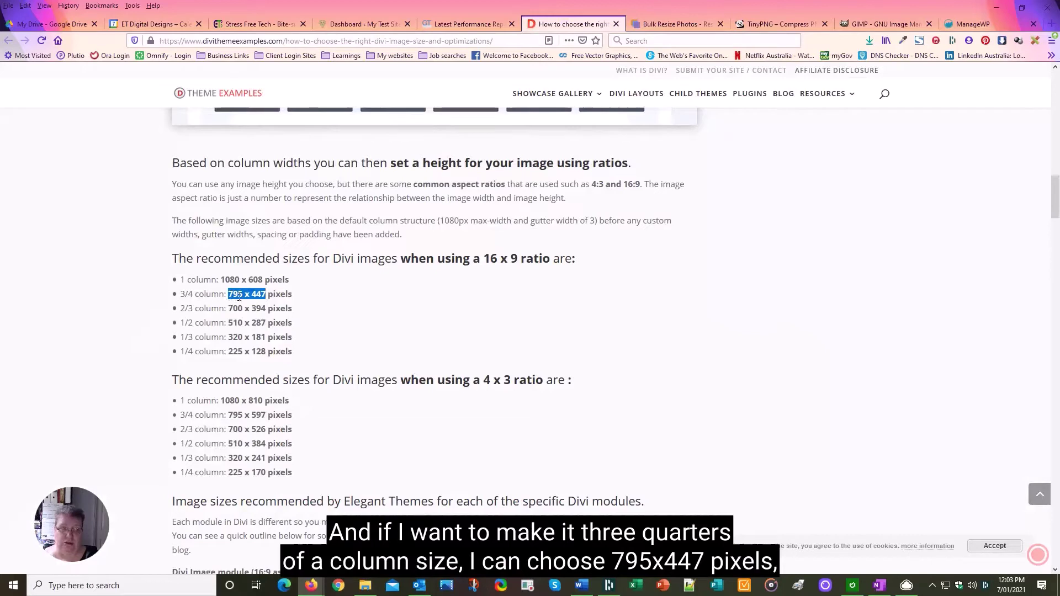
click(682, 23)
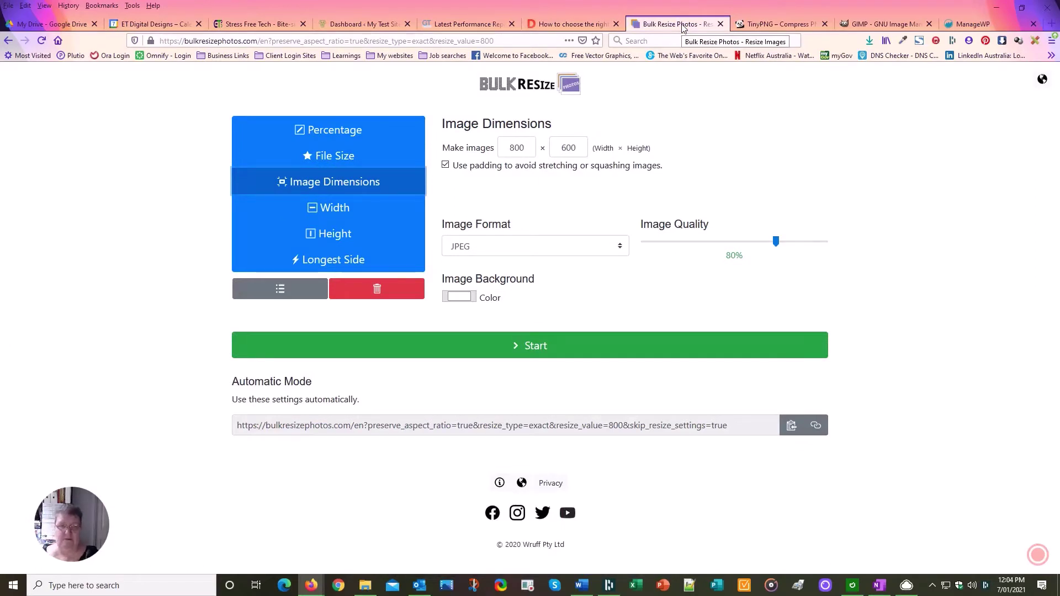
click(522, 147)
double_click(522, 147)
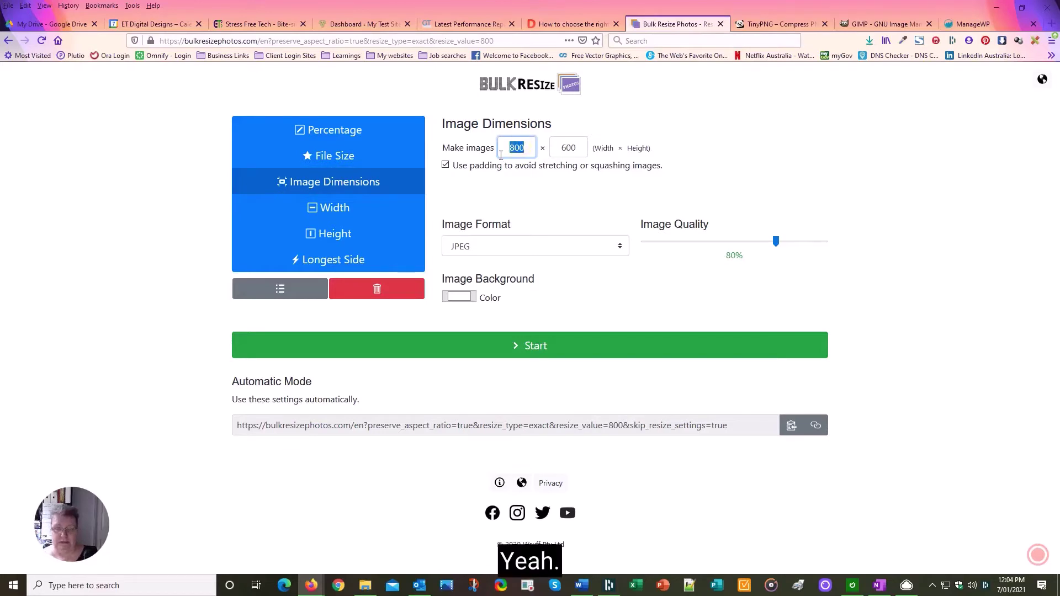
text(795)
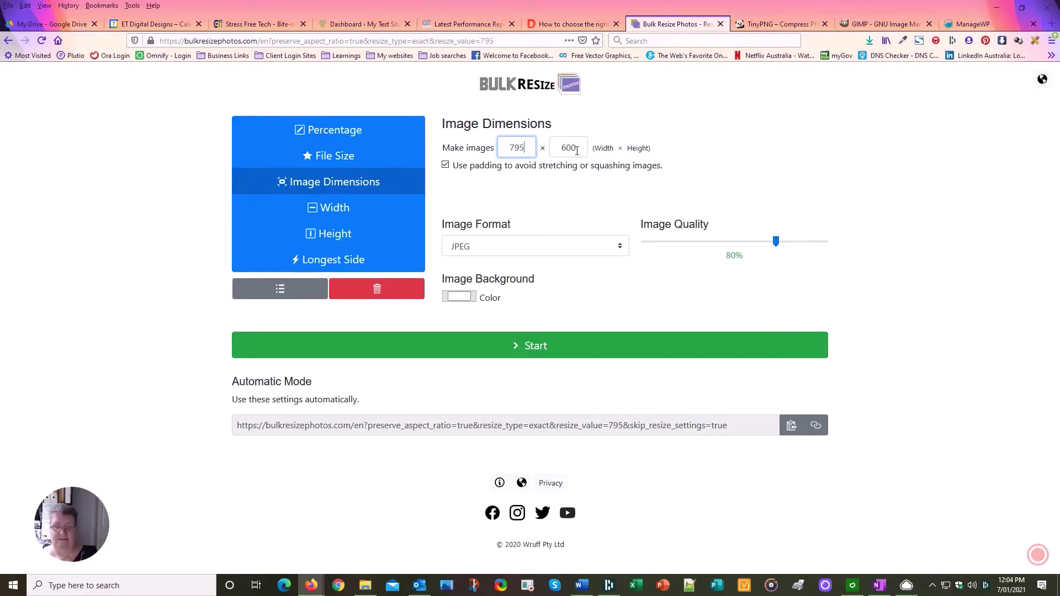
double_click(559, 155)
text(447)
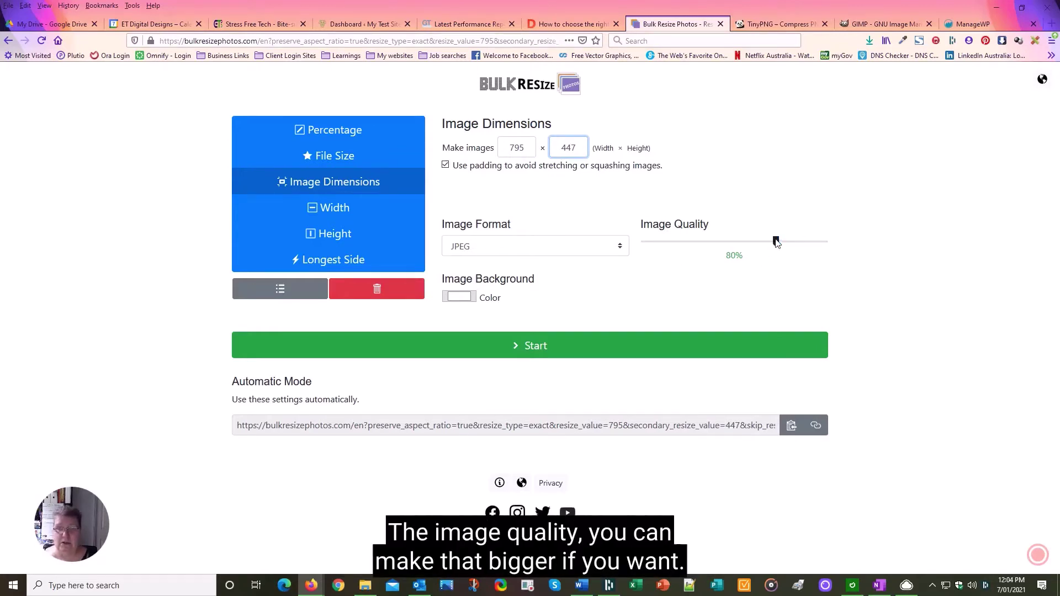
Resize the image at 90% quality, and download the result again, checking it in the browser's downloads list
drag(776, 242, 802, 242)
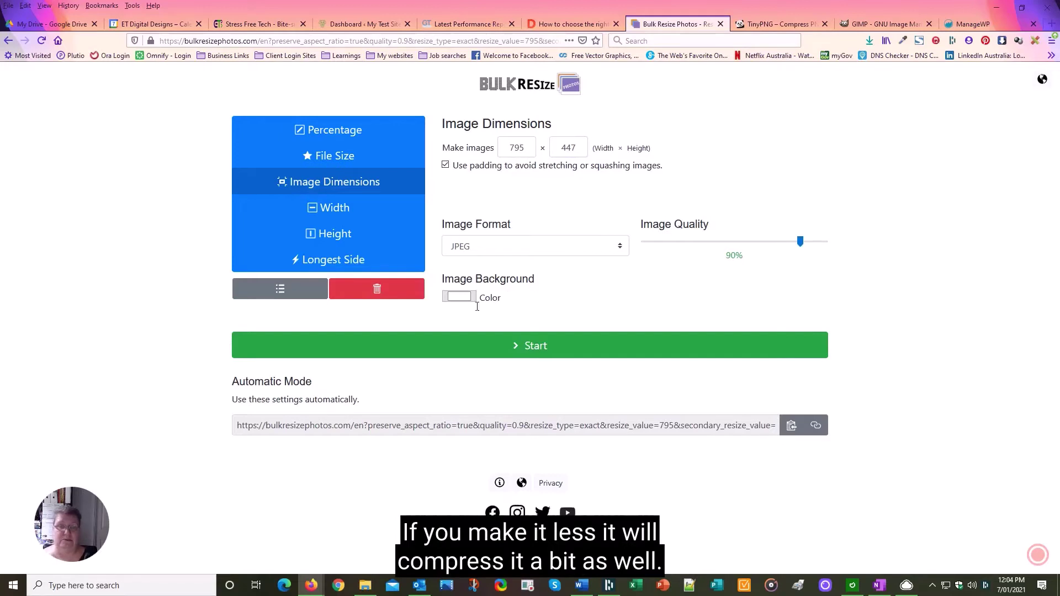
click(540, 346)
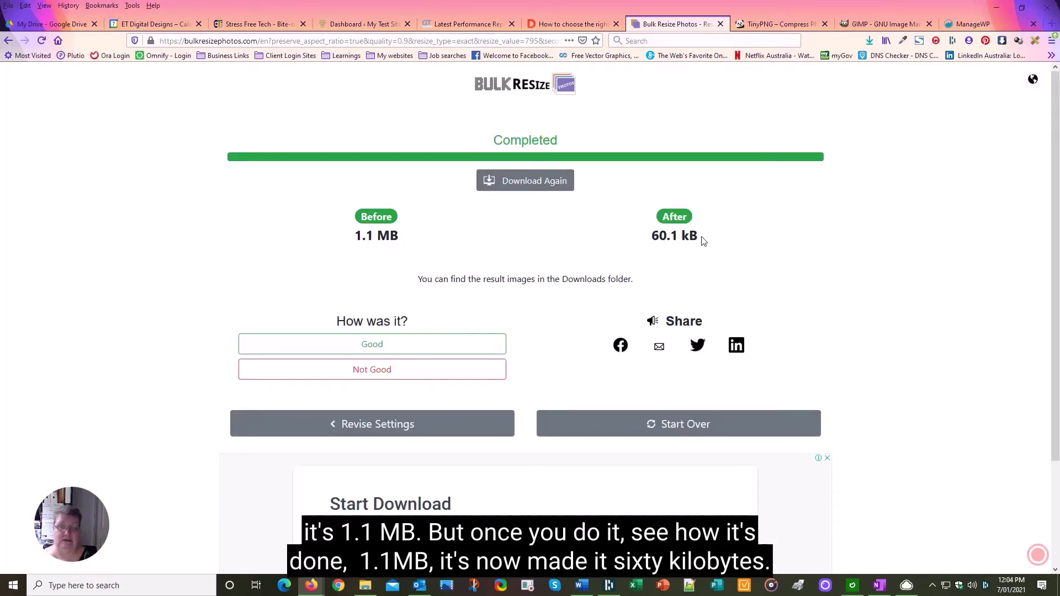
click(528, 181)
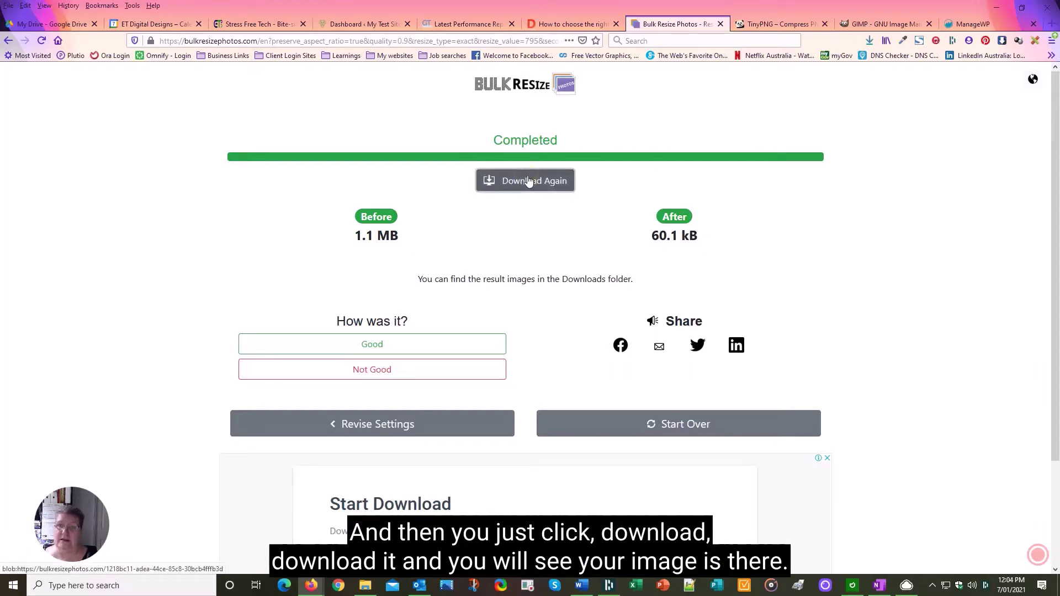
click(870, 41)
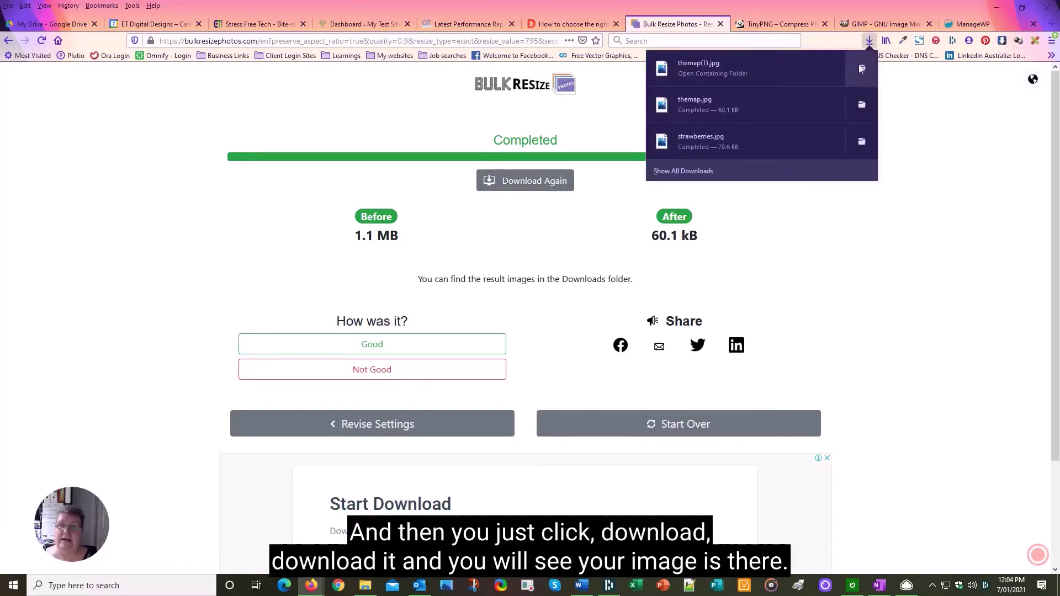
click(875, 223)
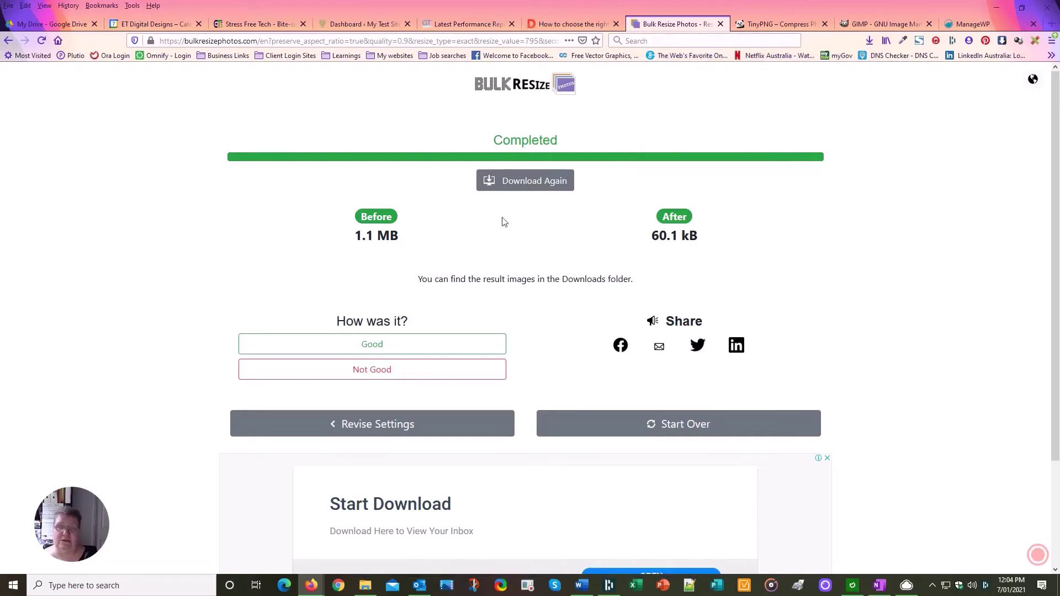
Switch to TinyPNG and compress themap.jpg
click(789, 28)
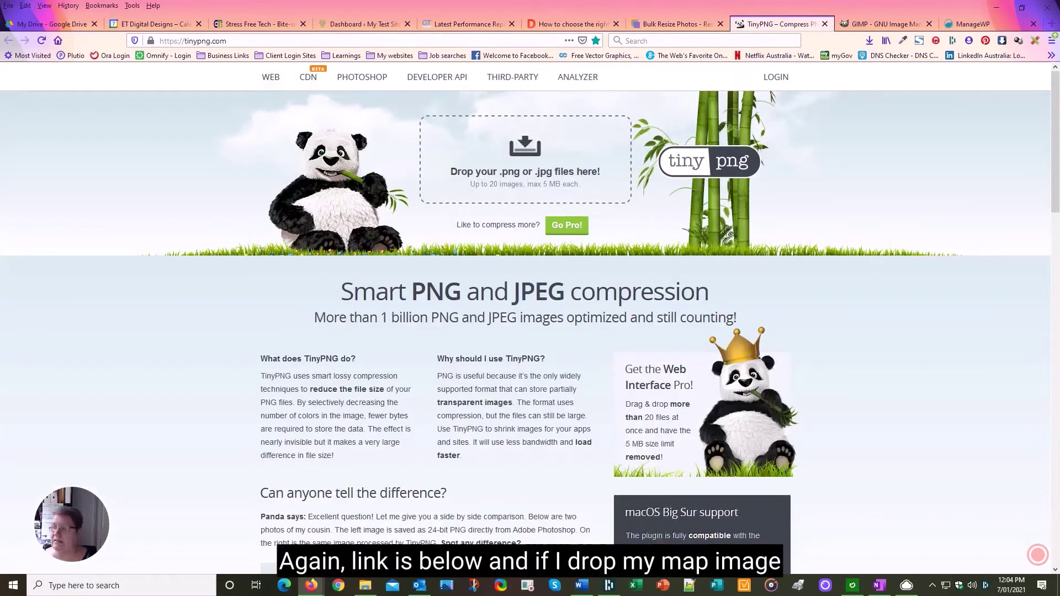
drag(1055, 183, 523, 175)
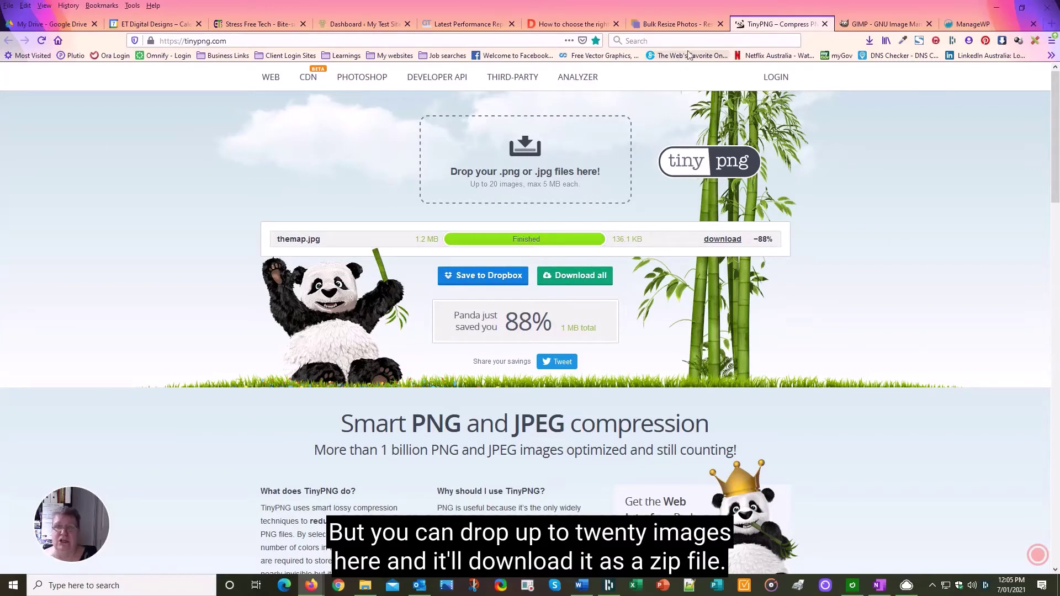
Return to the WordPress dashboard of the test site and open its Media Settings
click(687, 27)
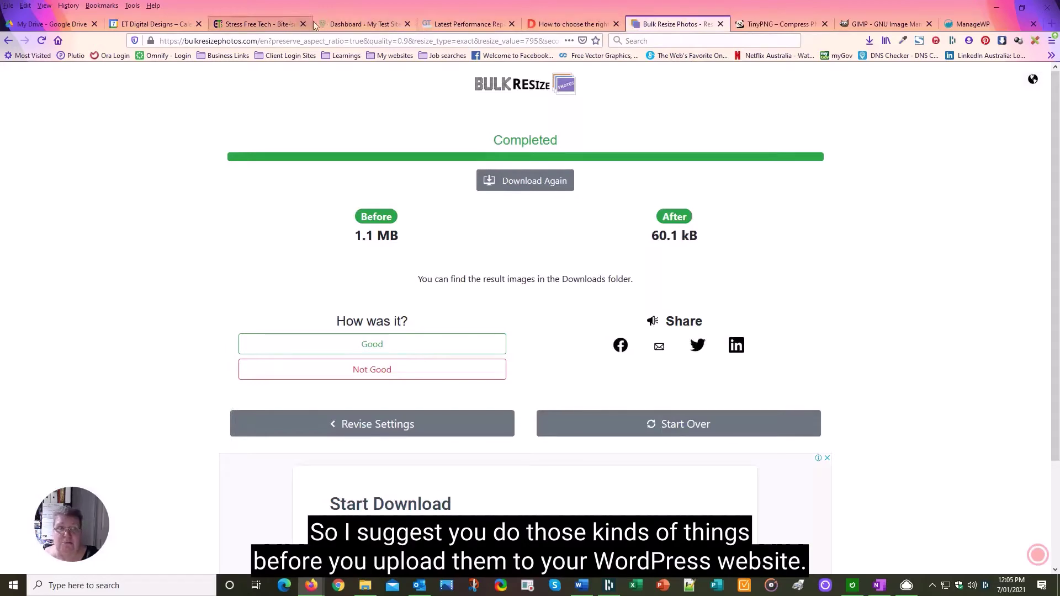
click(356, 25)
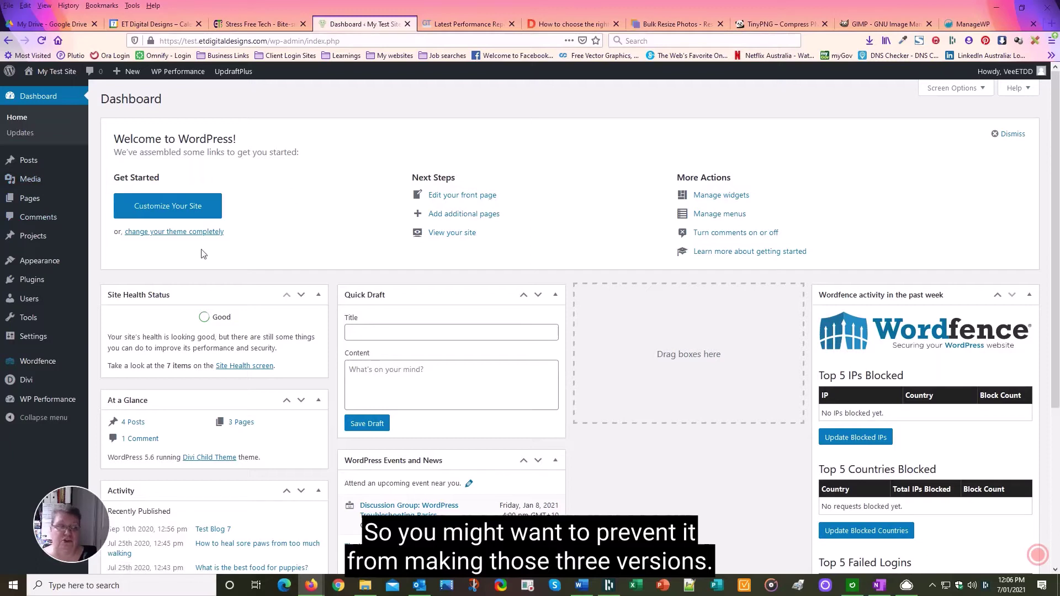
mouse_move(30, 341)
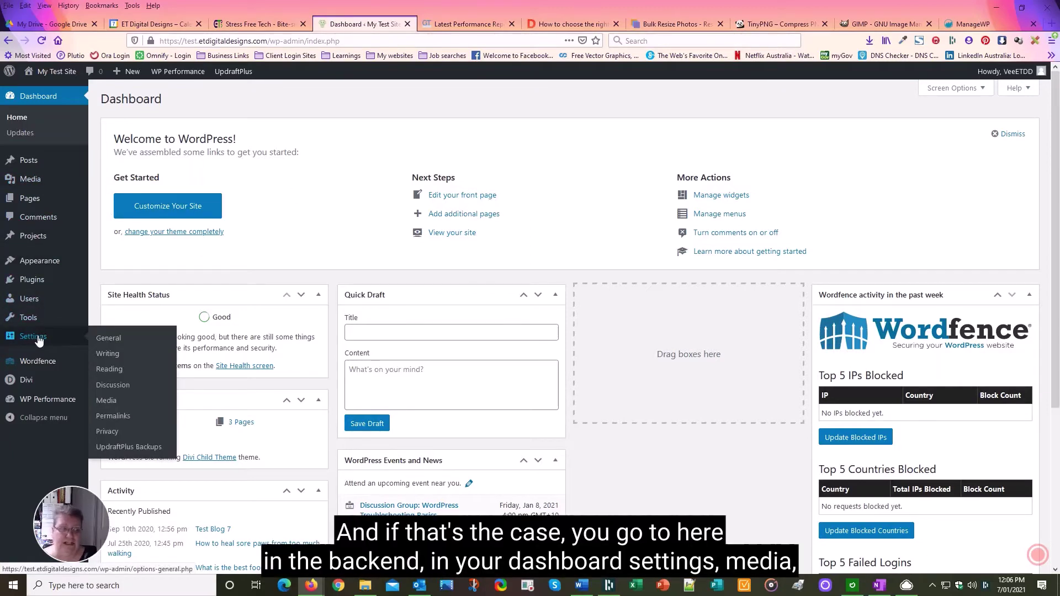
click(106, 401)
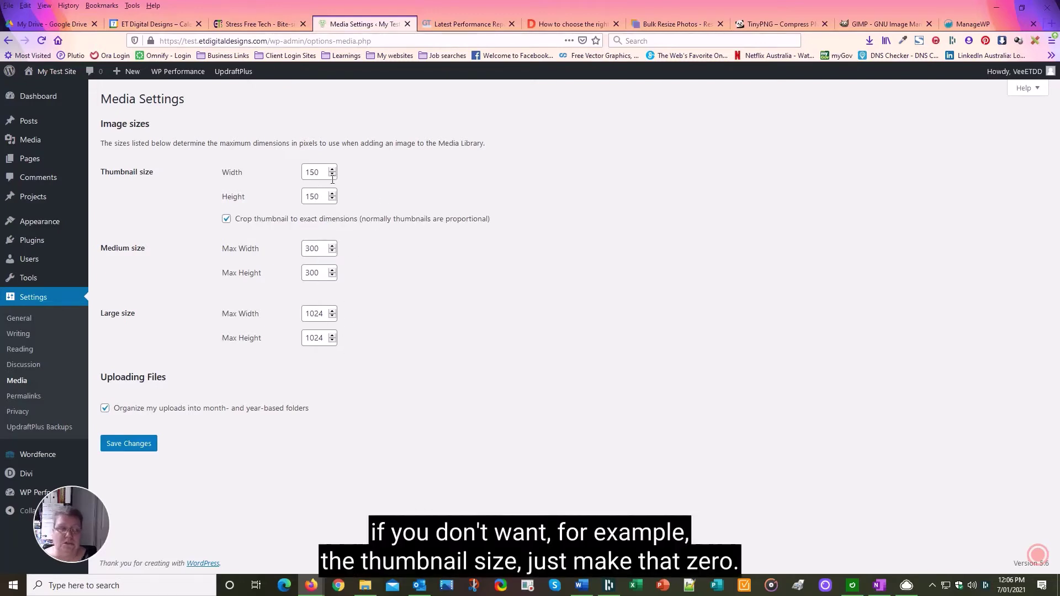
Set the thumbnail and medium image widths and heights to 0, and turn off cropping thumbnails to exact dimensions
drag(326, 172, 309, 173)
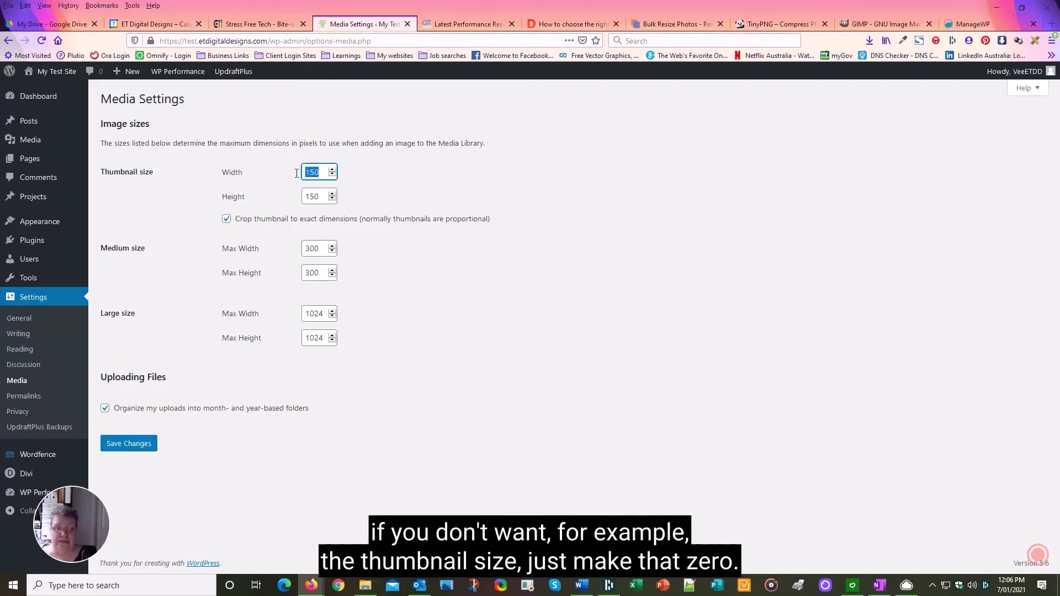
text(0)
drag(325, 194, 306, 196)
text(0)
click(226, 219)
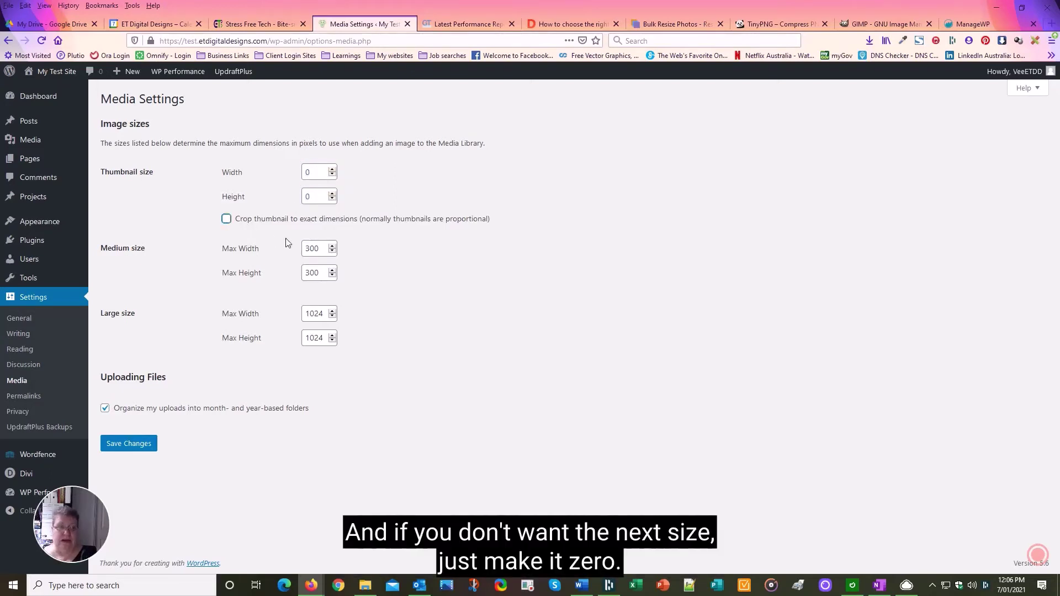
drag(326, 248, 304, 273)
text(00)
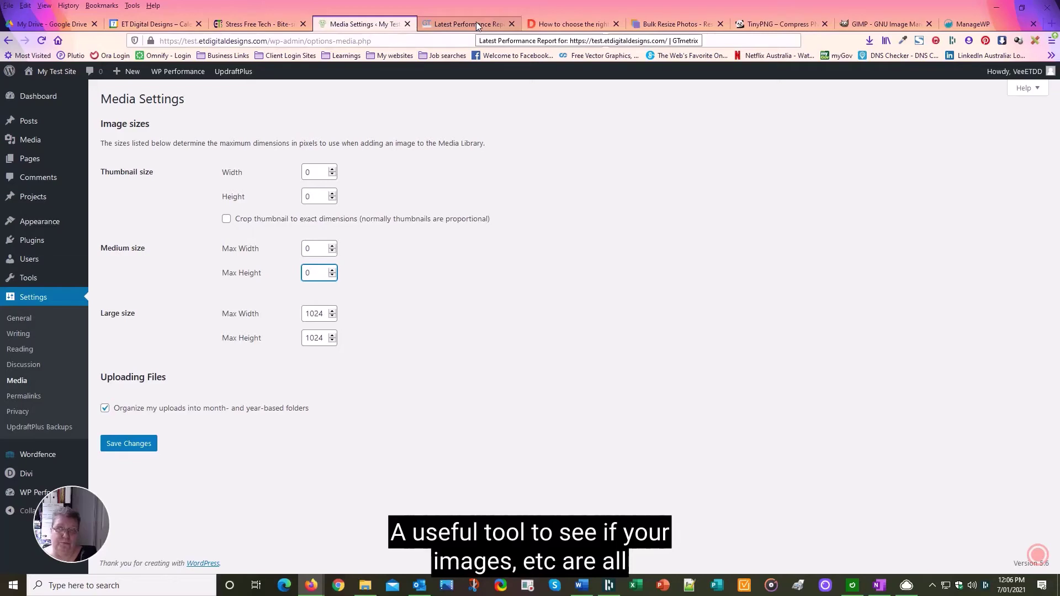
View the GTmetrix performance report for the test site and look at the account sign-up form
click(477, 24)
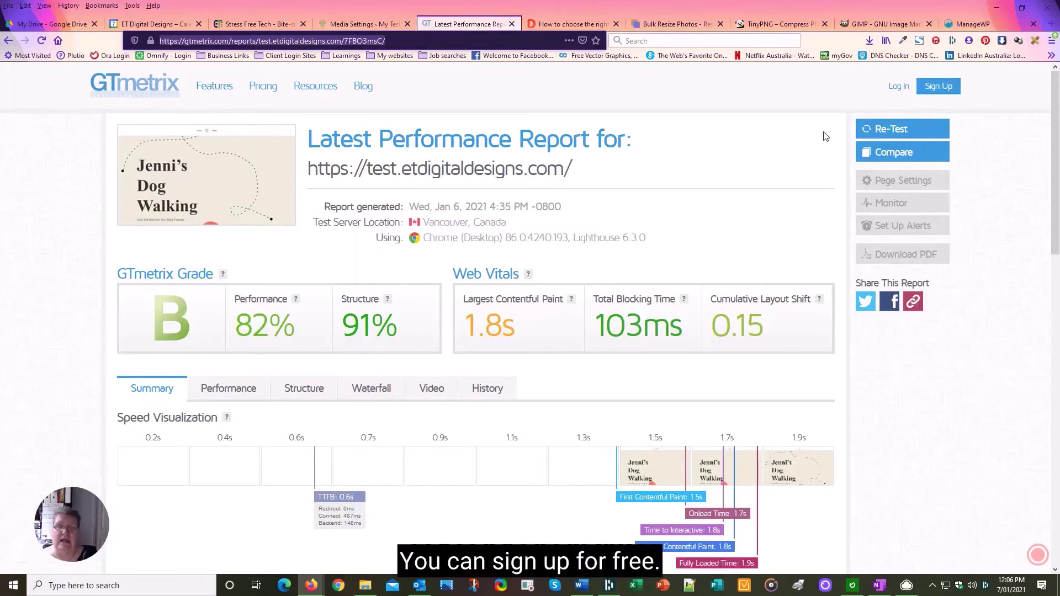
click(939, 86)
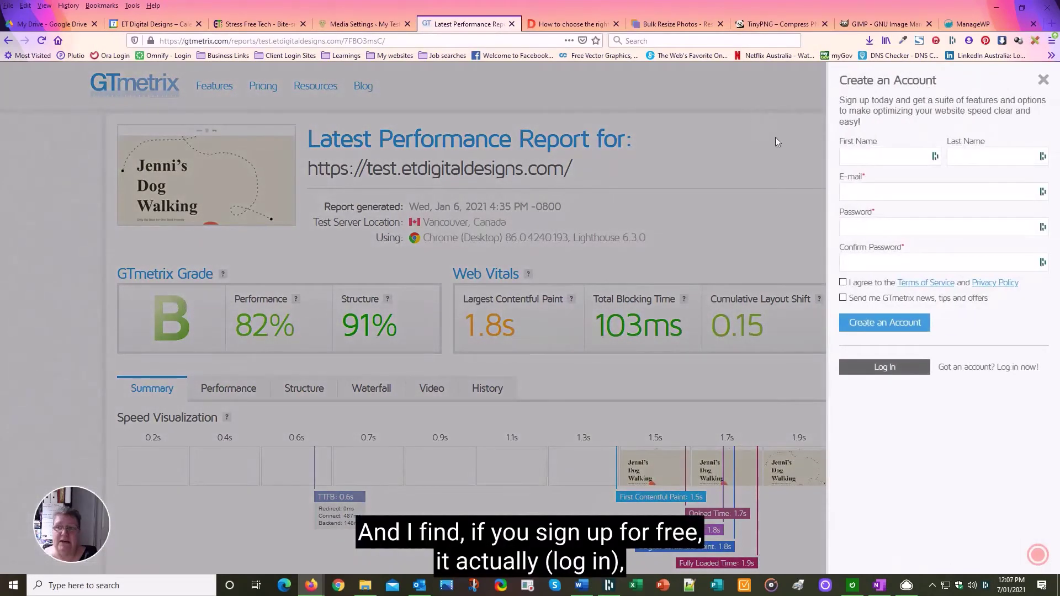
click(739, 92)
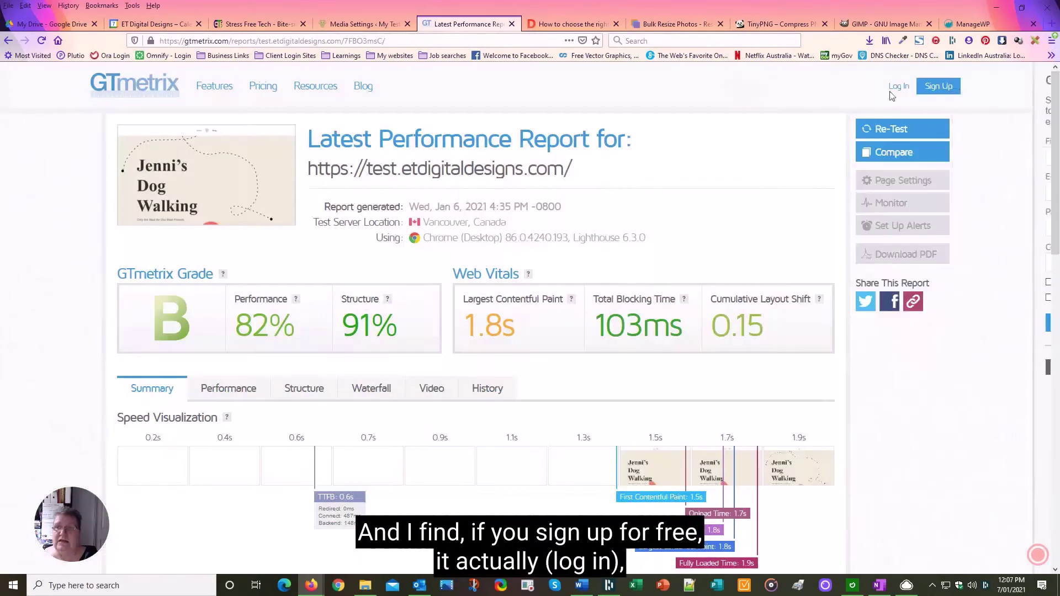
Log in to GTmetrix with the saved account e-mail and password
click(882, 87)
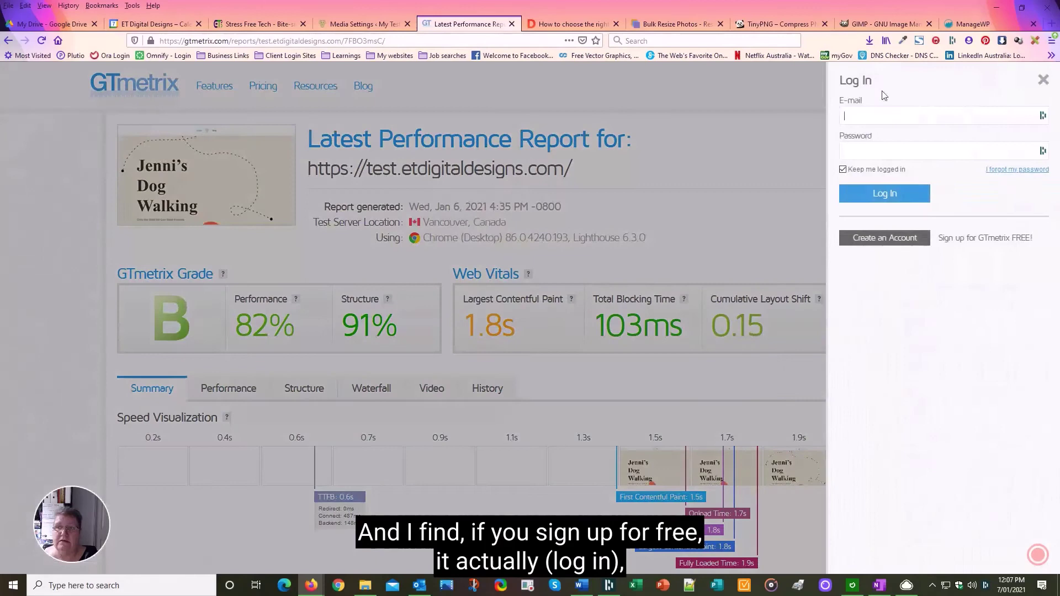
click(900, 116)
click(728, 147)
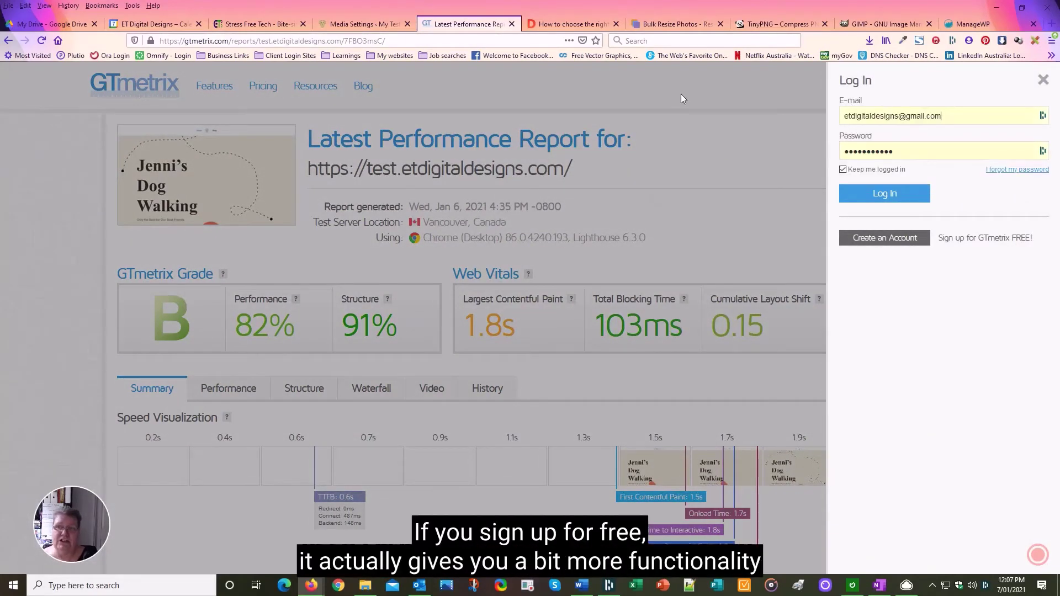
key(Return)
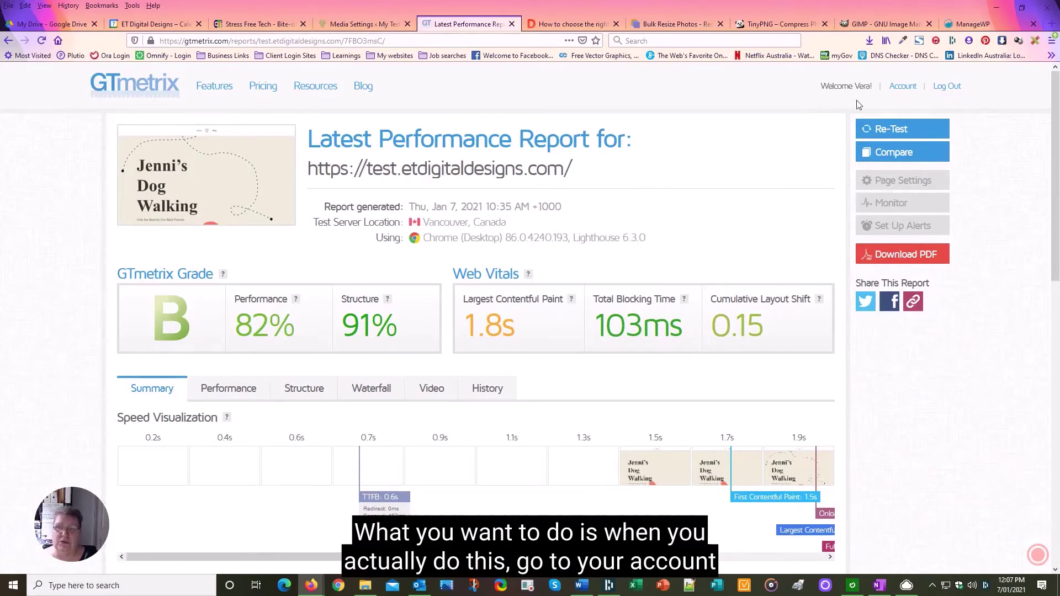
Open the GTmetrix account settings and review the legacy report options under Analysis Options
click(903, 87)
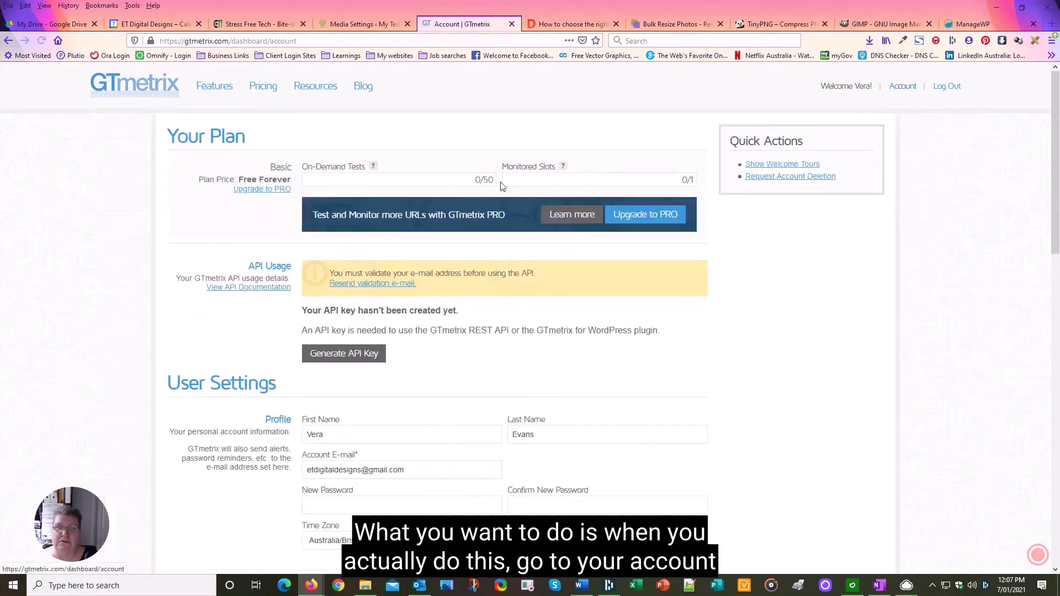
scroll(278, 432, down, 5)
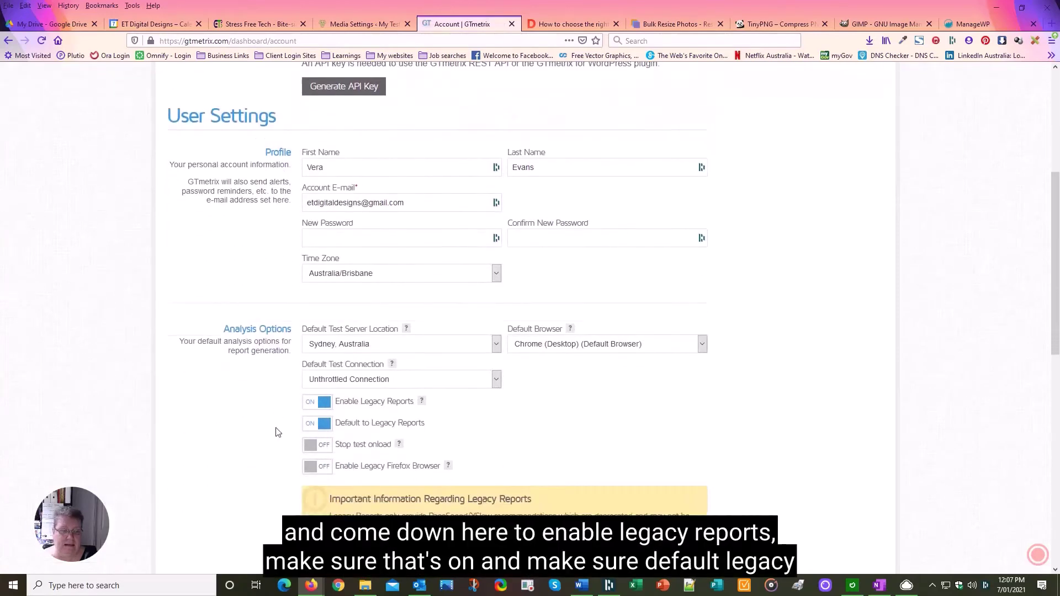
Check the default test server location under Analysis Options and return to the GTmetrix dashboard
scroll(278, 432, down, 1)
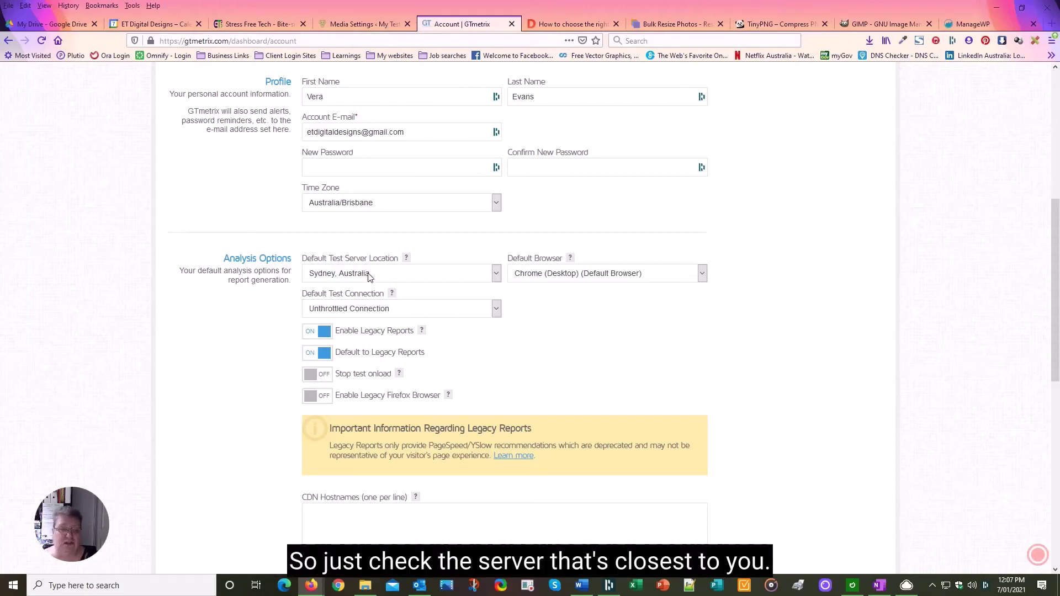
scroll(814, 344, up, 5)
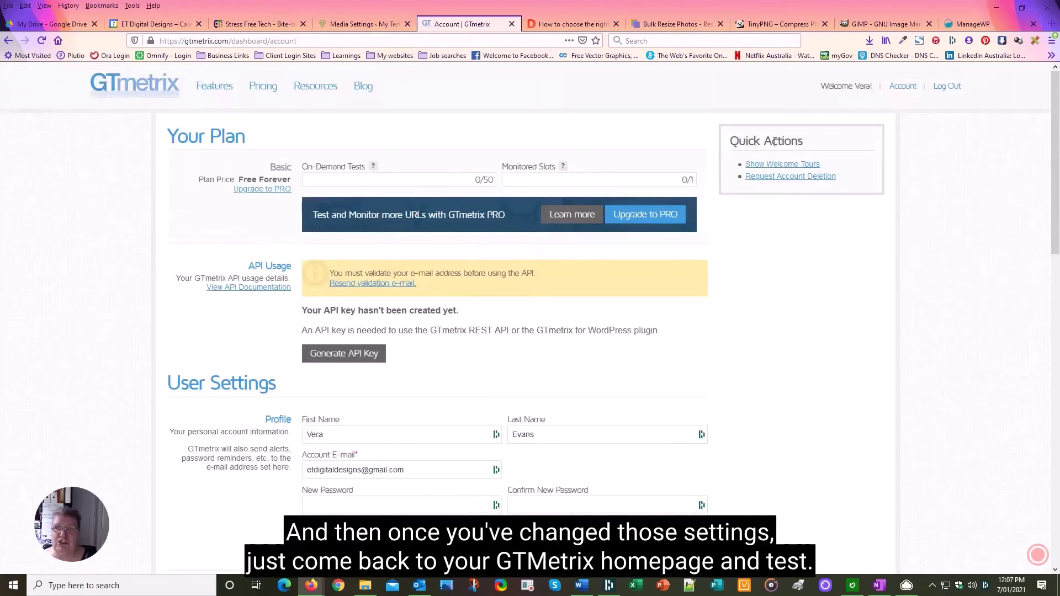
click(147, 89)
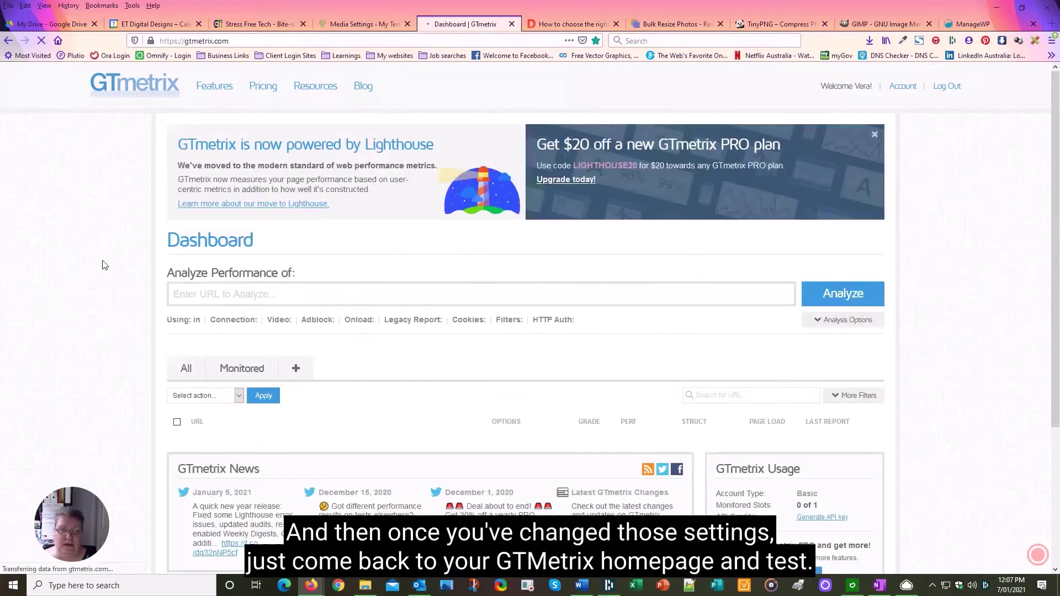
click(248, 293)
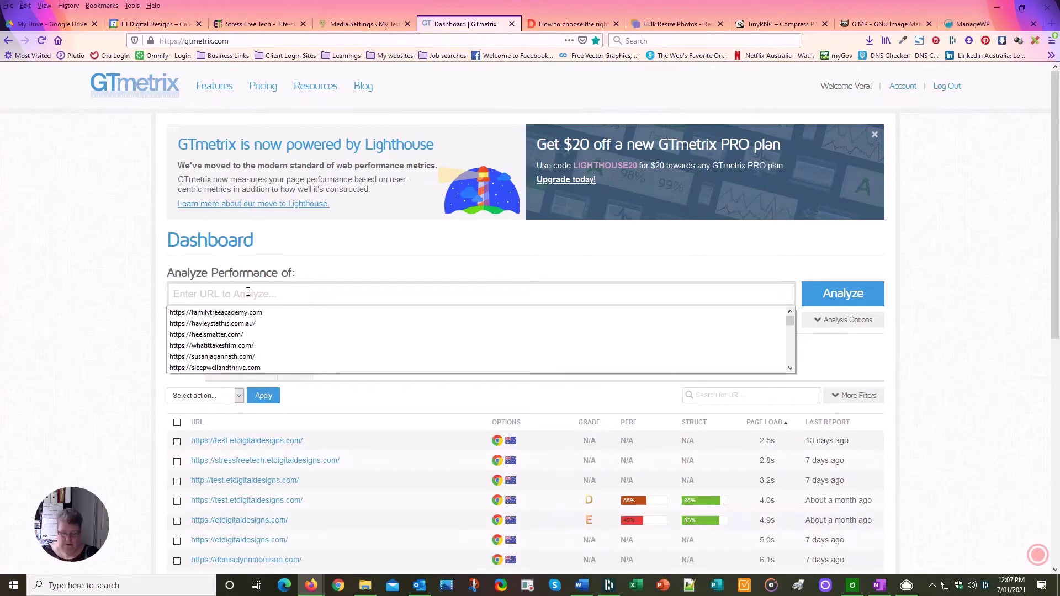
text(h)
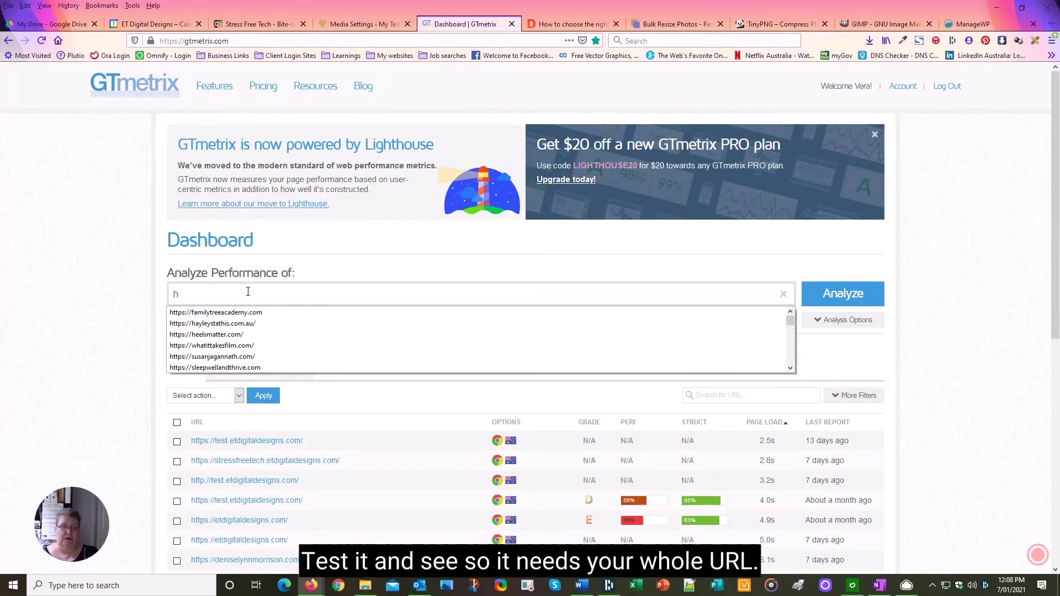
text(ttpd)
key(BackSpace)
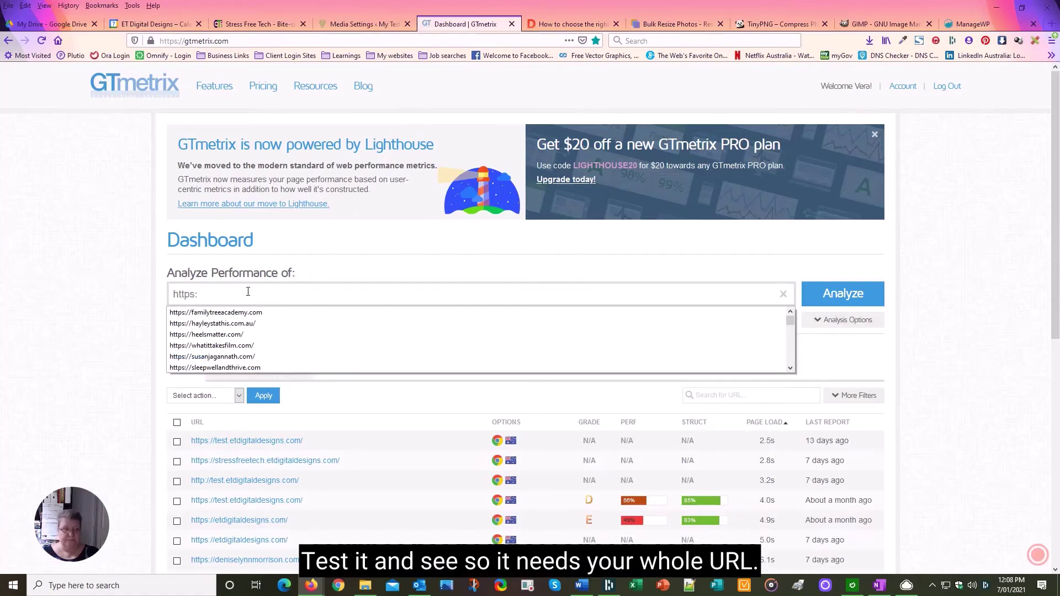
text(s:)
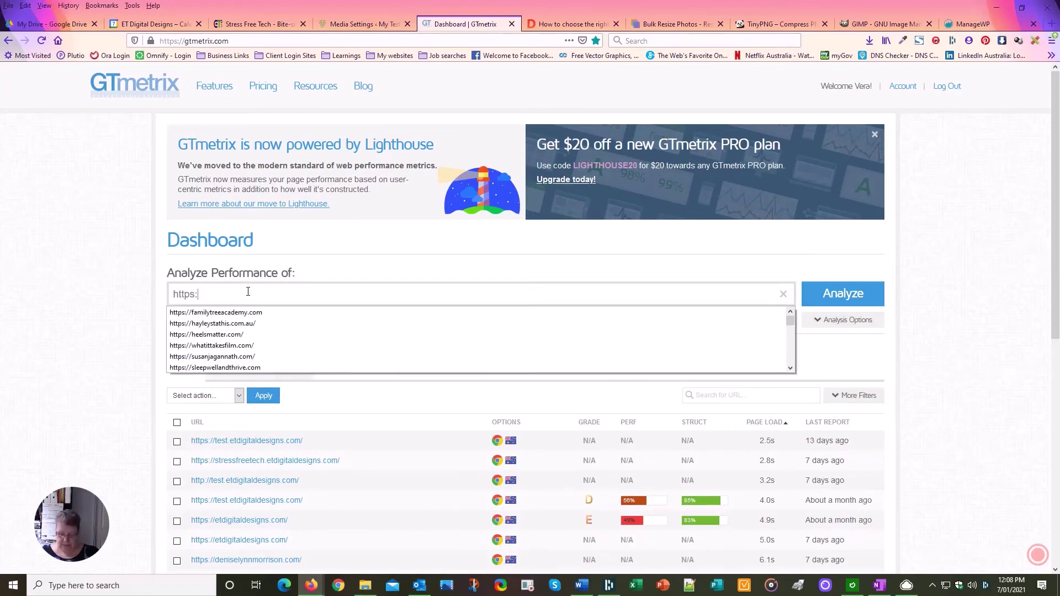
text(//)
text(test)
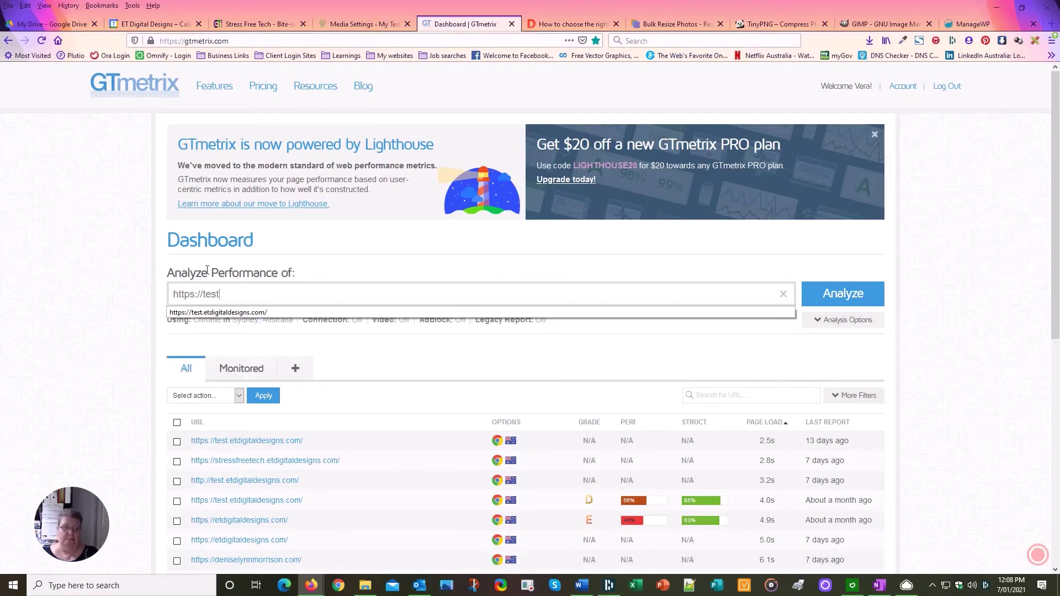
click(283, 313)
click(849, 302)
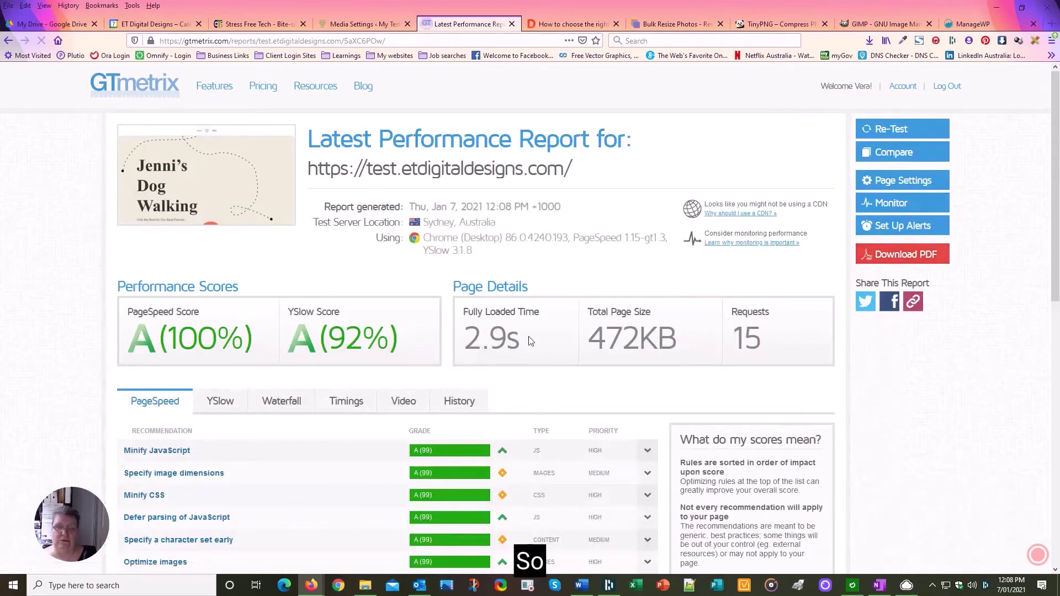
Review the PageSpeed recommendations in the report and expand the details for Specify image dimensions
scroll(470, 333, down, 1)
scroll(523, 307, down, 2)
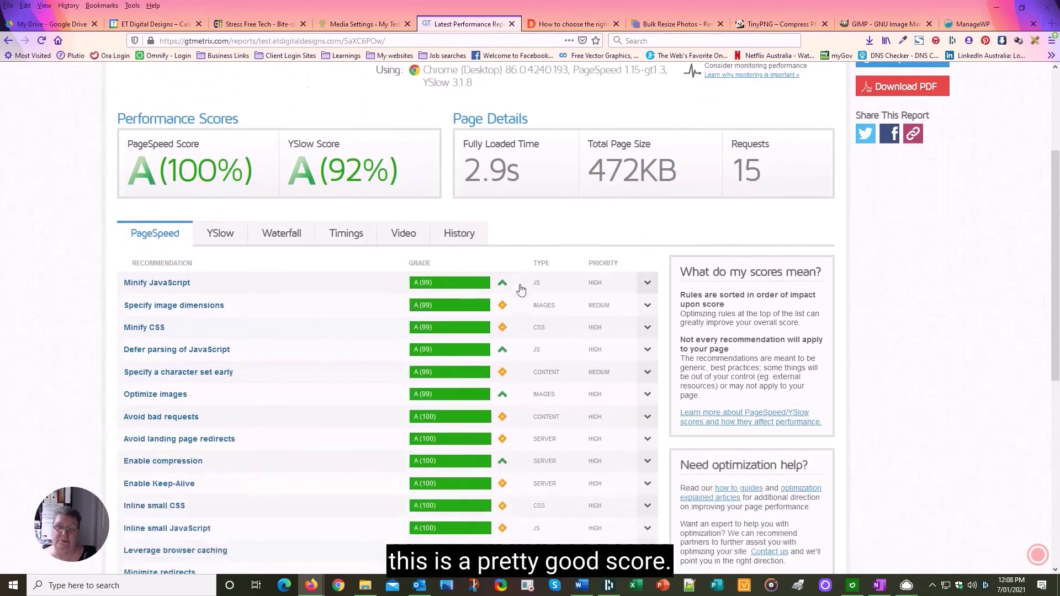
scroll(202, 298, down, 1)
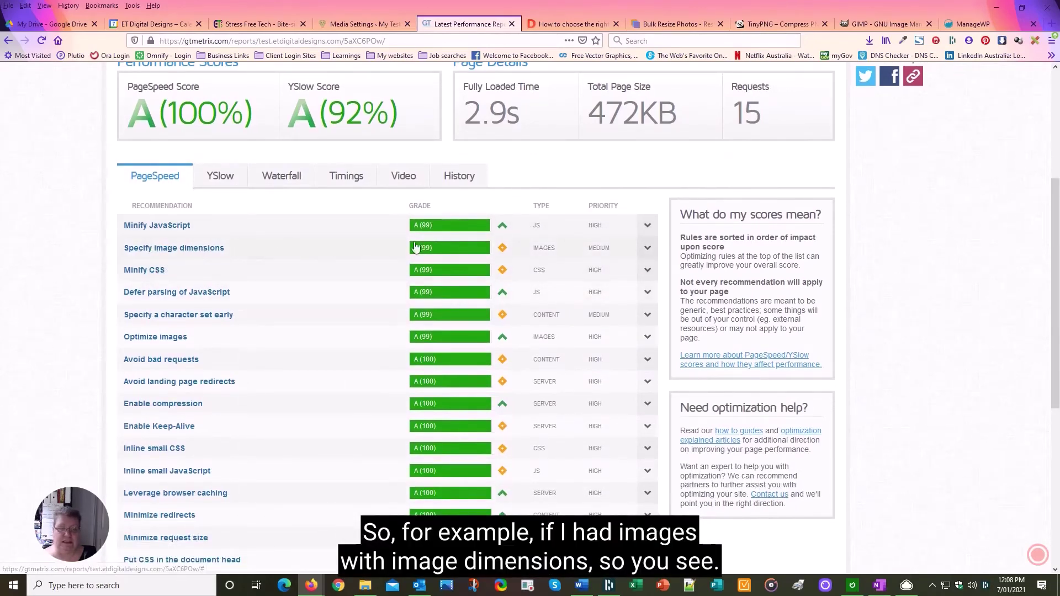
click(647, 247)
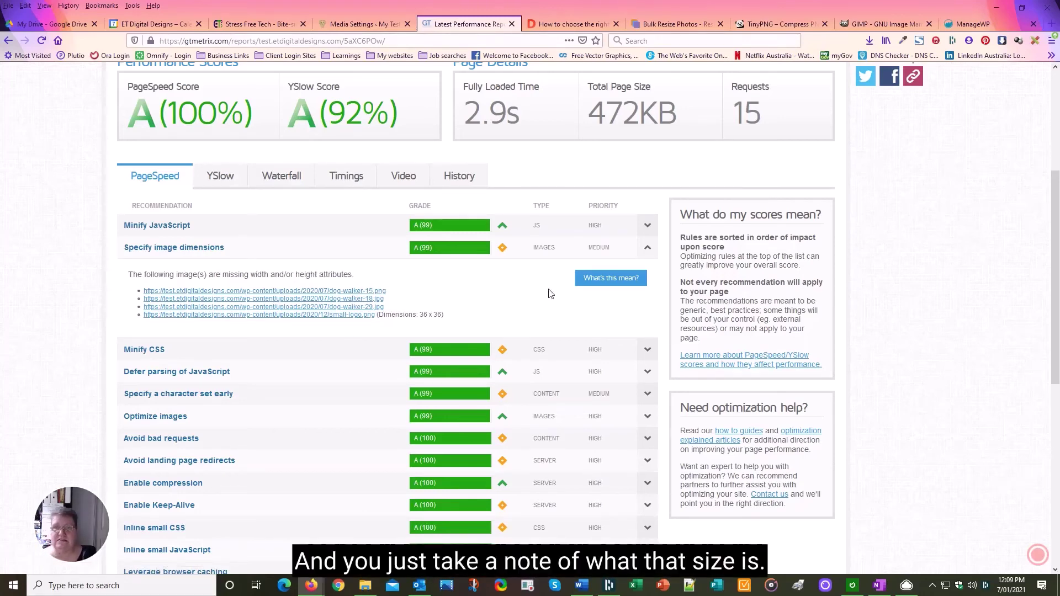
View the completed Bulk Resize Photos result, and switch to the WordPress test site's admin to open its Dashboard
click(665, 25)
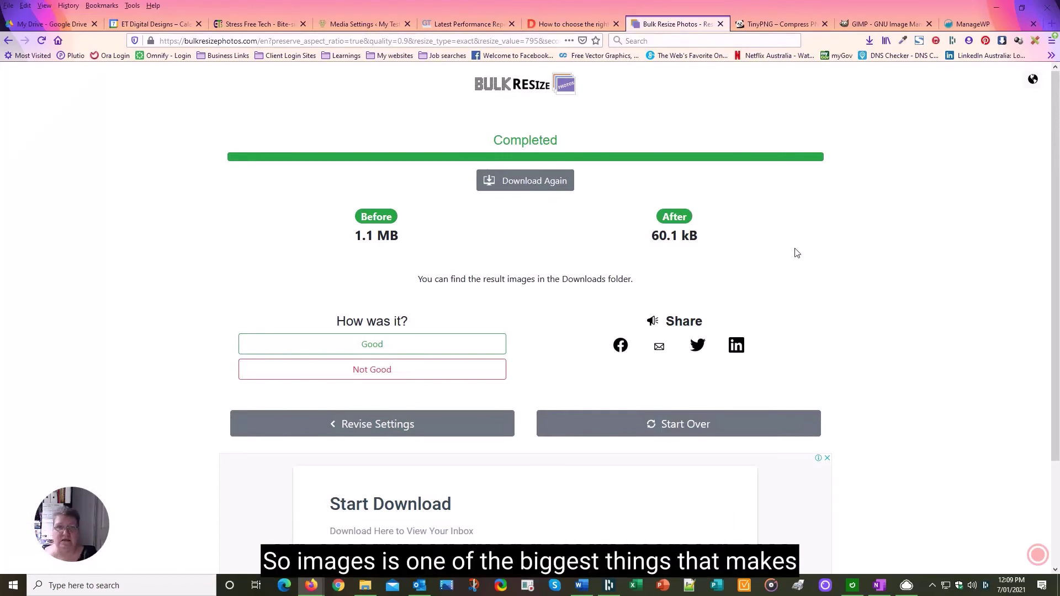
click(367, 24)
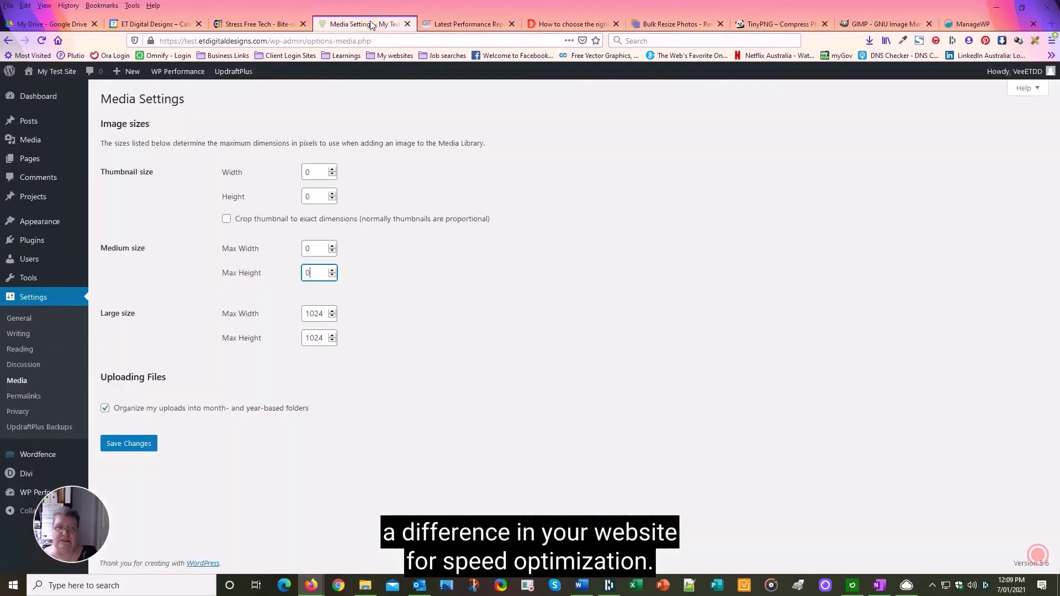
click(36, 96)
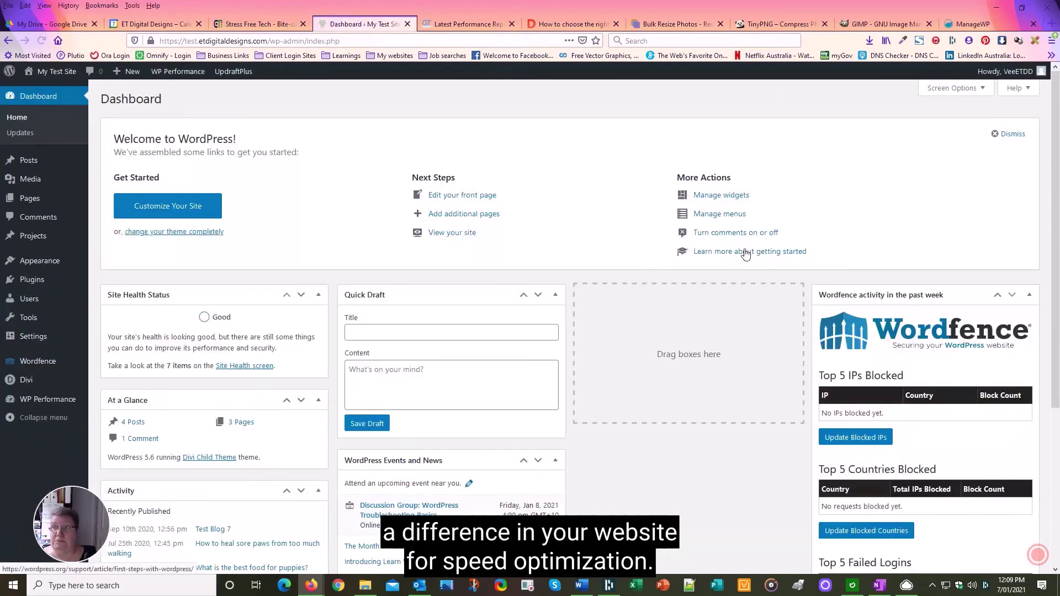